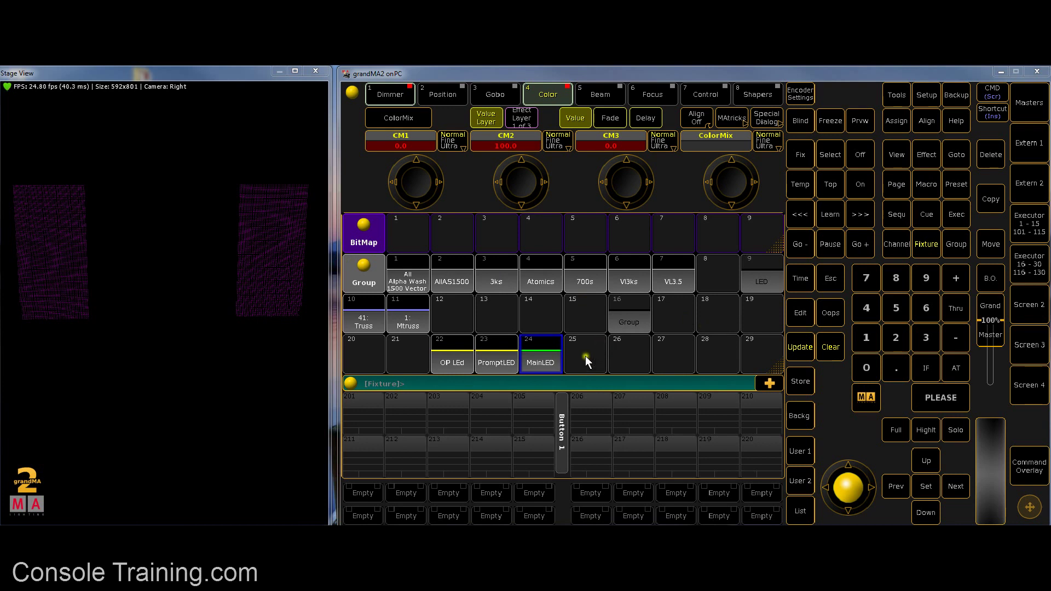
# Clear the programmer and set the MainLED group's dimmer to 100.
pyautogui.click(540, 351)
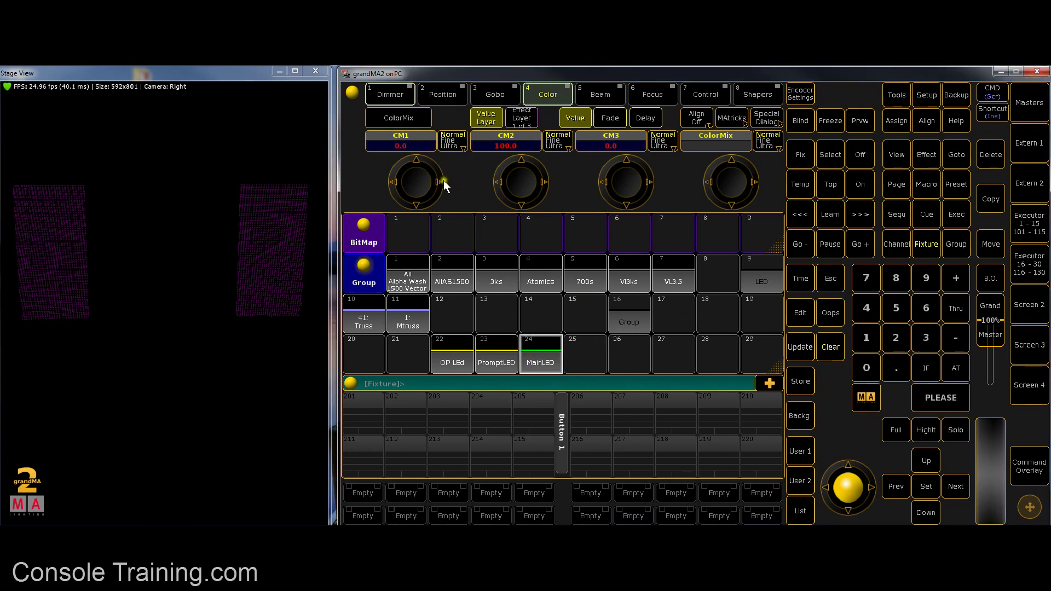
pyautogui.click(831, 347)
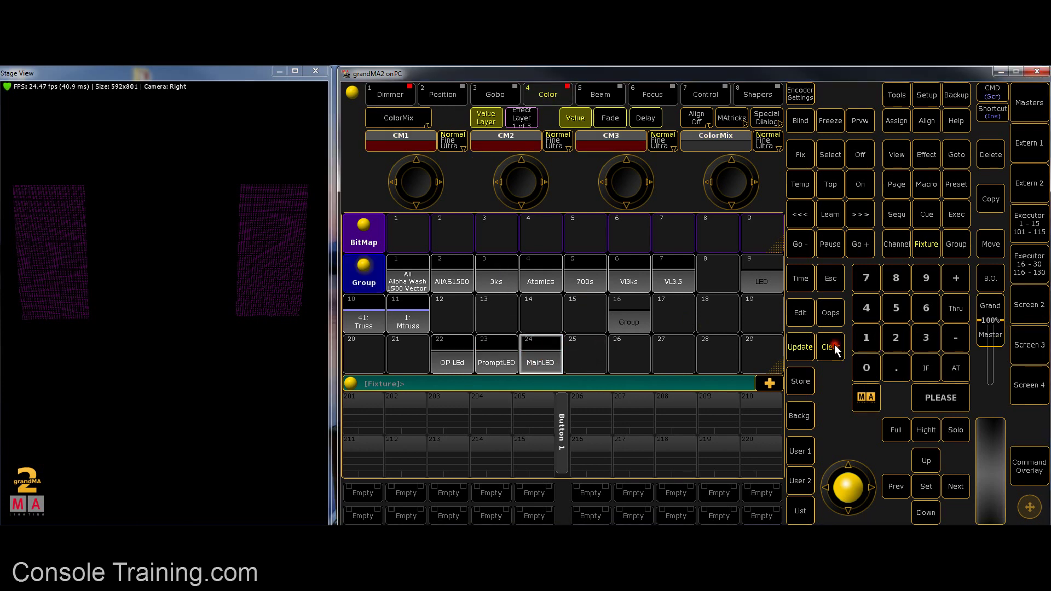
pyautogui.click(542, 358)
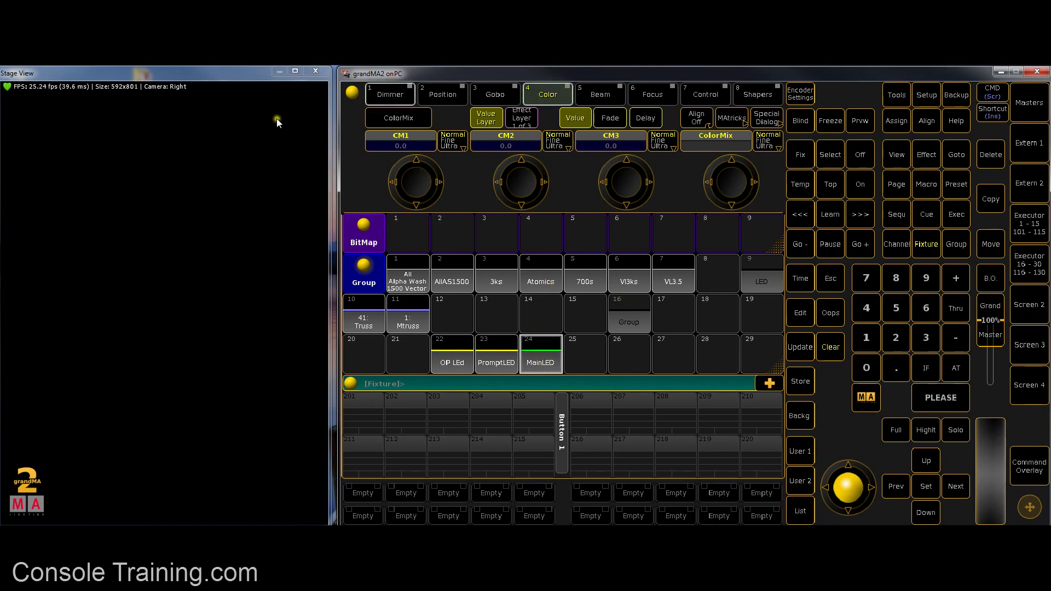
pyautogui.click(395, 98)
pyautogui.scroll(5, 402, 186)
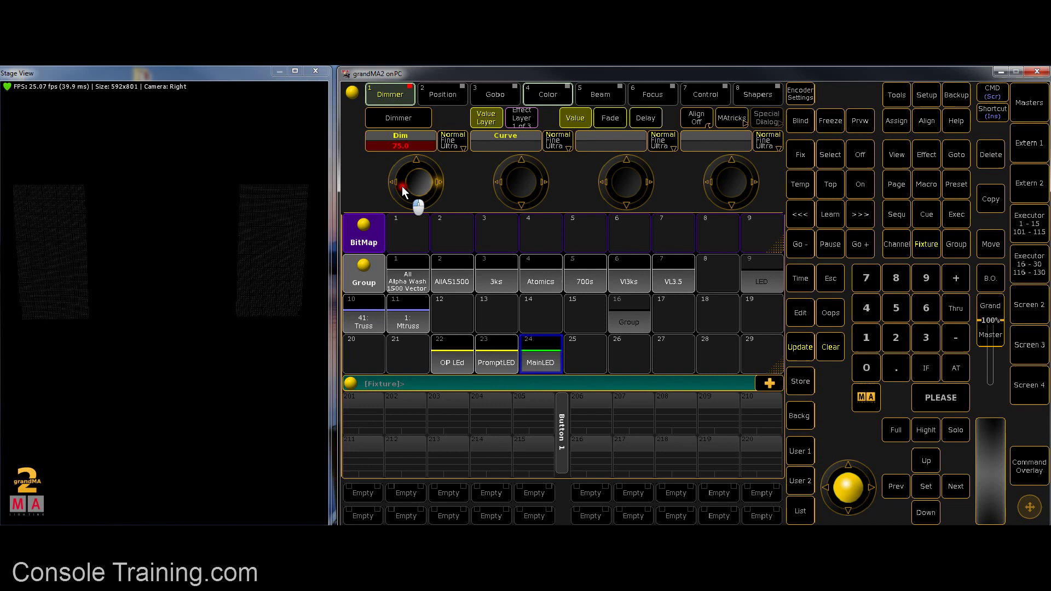
pyautogui.scroll(2, 402, 186)
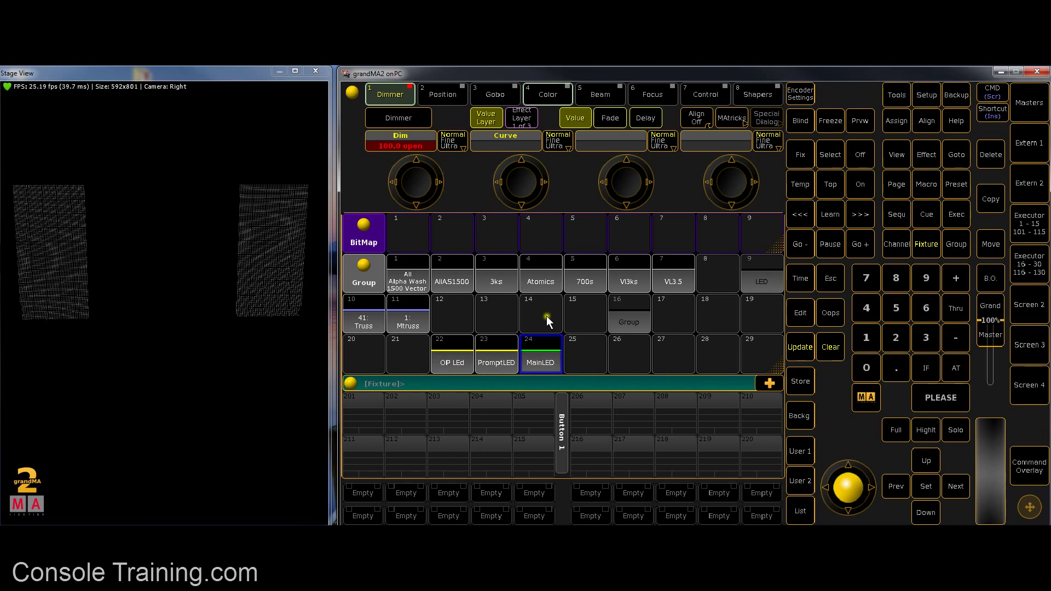
pyautogui.click(504, 315)
pyautogui.click(395, 92)
pyautogui.click(432, 140)
# Store the MainLED dimmer look on executor 1 with the Overwrite method and clear the programmer.
pyautogui.click(796, 387)
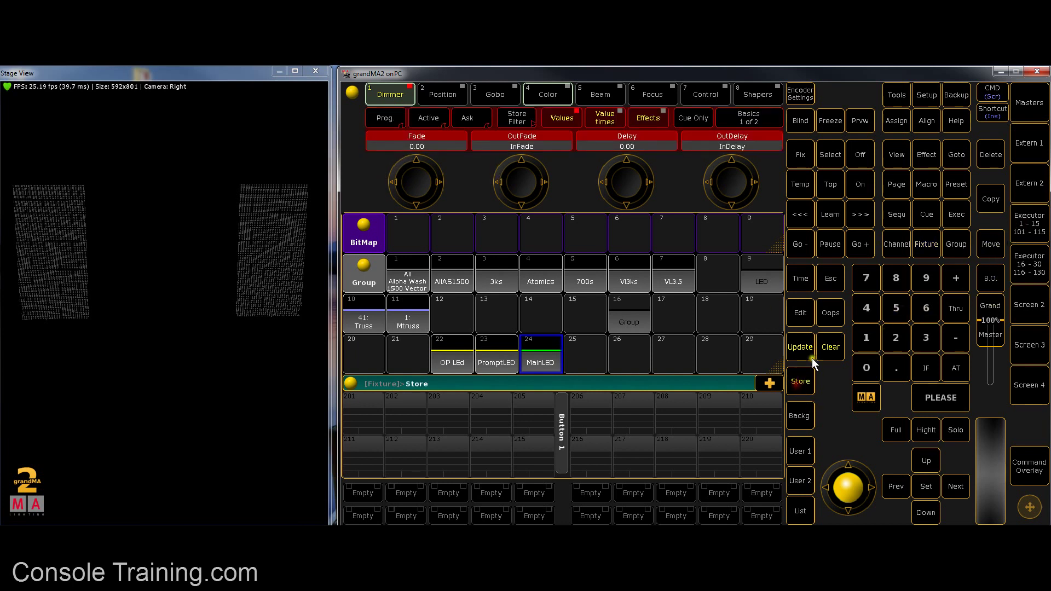
pyautogui.click(1024, 225)
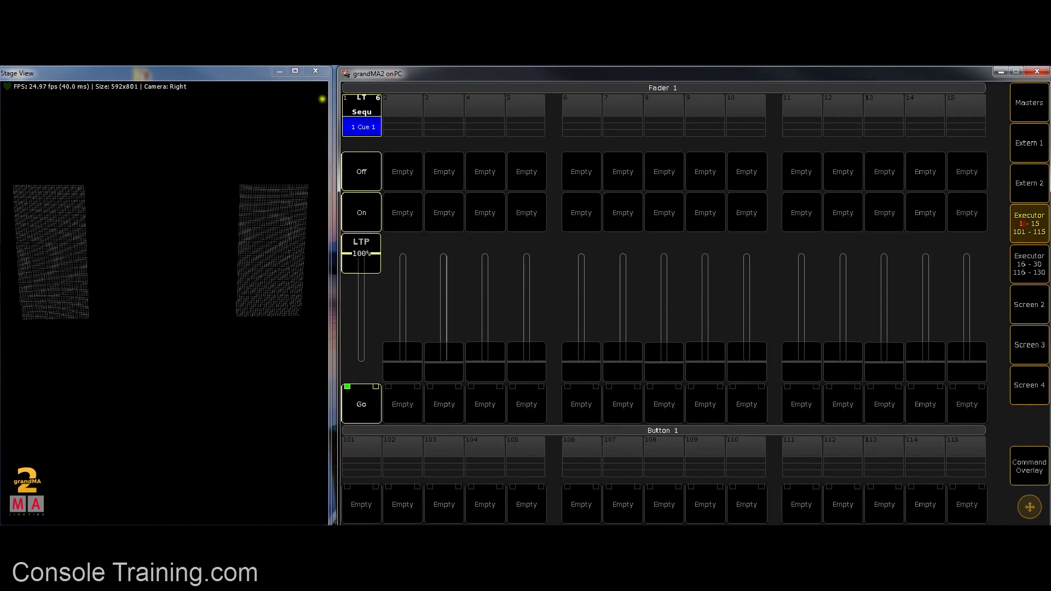
pyautogui.click(363, 109)
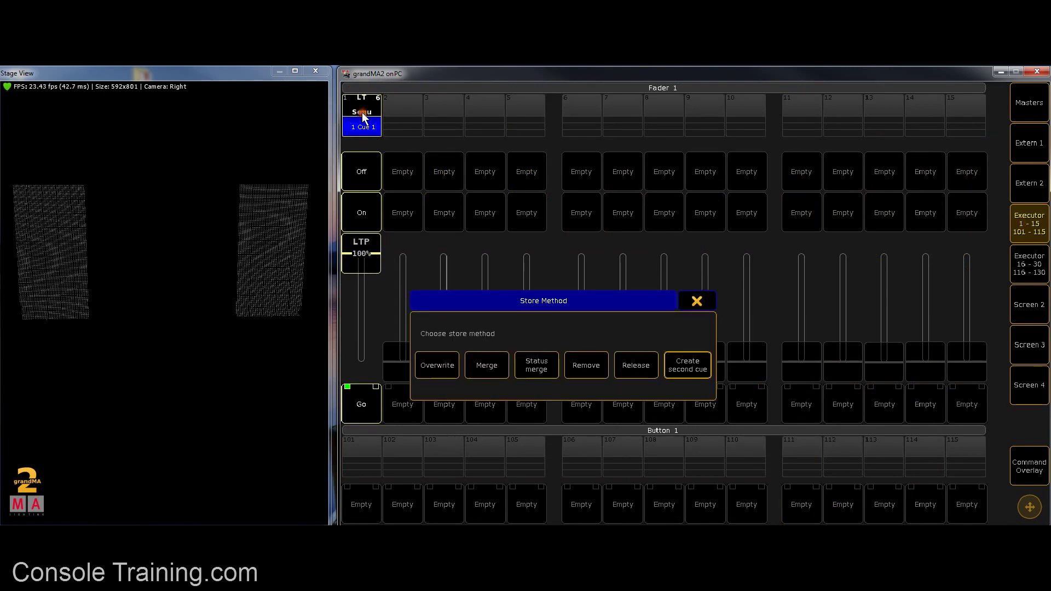
pyautogui.click(435, 365)
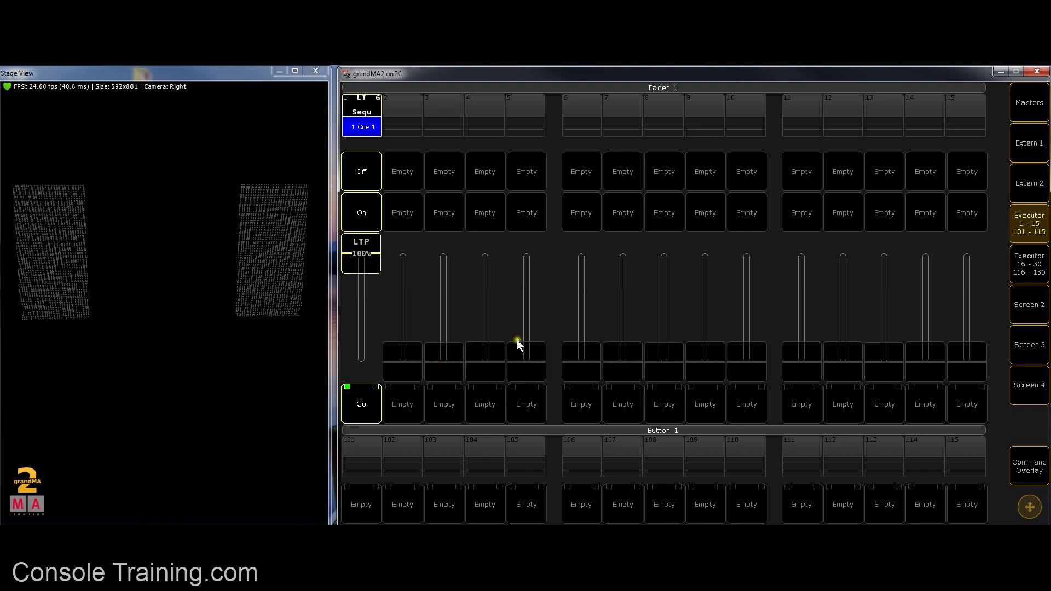
pyautogui.click(1012, 237)
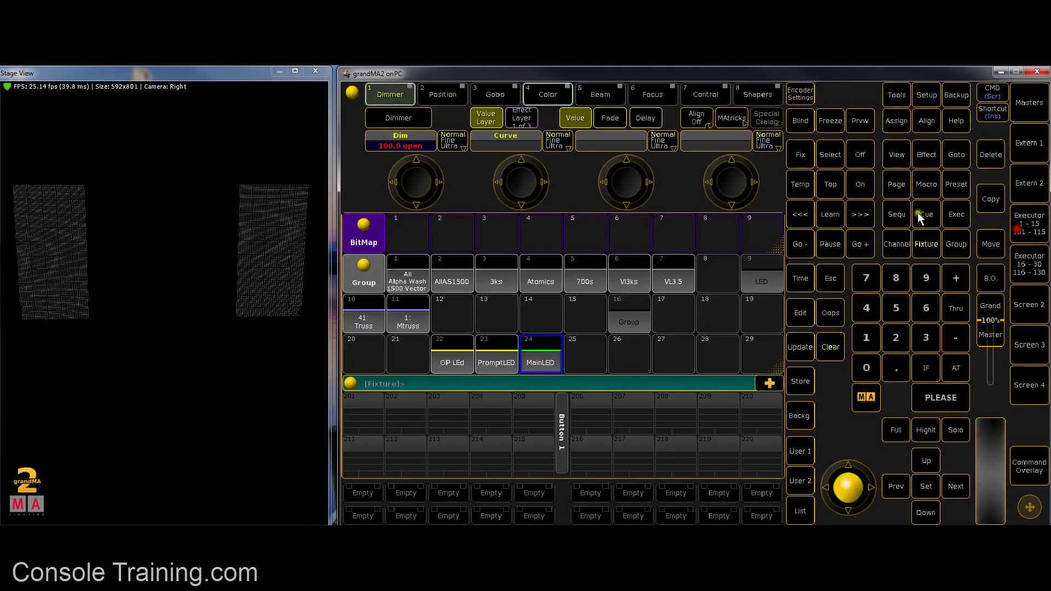
pyautogui.click(829, 353)
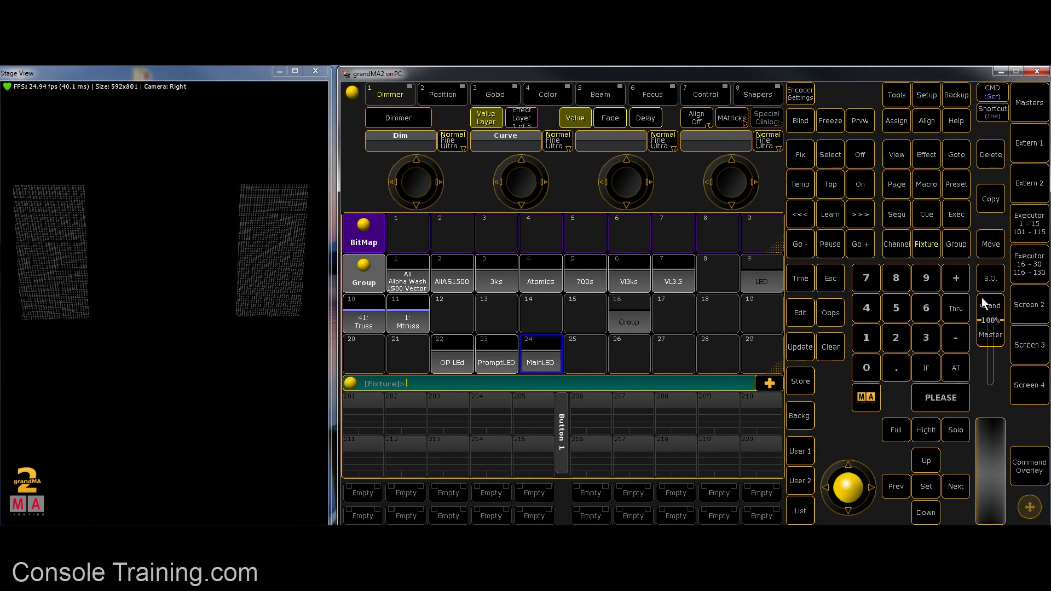
# Test executor 1's LTP fader, leave it at 100%, and return to the programming view.
pyautogui.click(1033, 228)
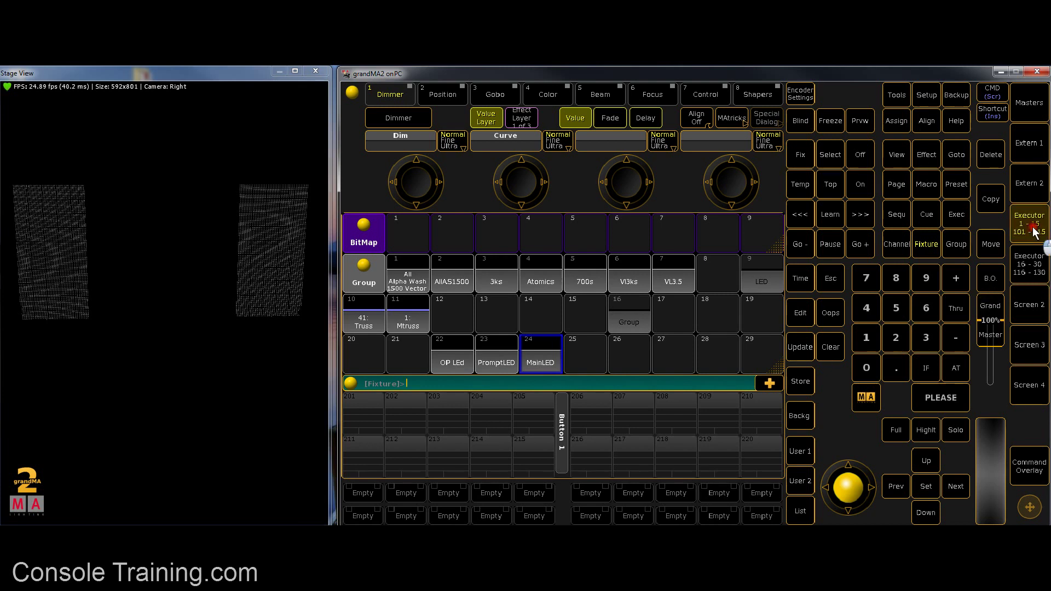
pyautogui.moveTo(359, 254)
pyautogui.mouseDown()
pyautogui.moveTo(348, 367)
pyautogui.moveTo(379, 252)
pyautogui.moveTo(380, 359)
pyautogui.moveTo(380, 253)
pyautogui.moveTo(376, 360)
pyautogui.moveTo(380, 254)
pyautogui.moveTo(344, 360)
pyautogui.moveTo(361, 254)
pyautogui.mouseUp()
pyautogui.click(1017, 225)
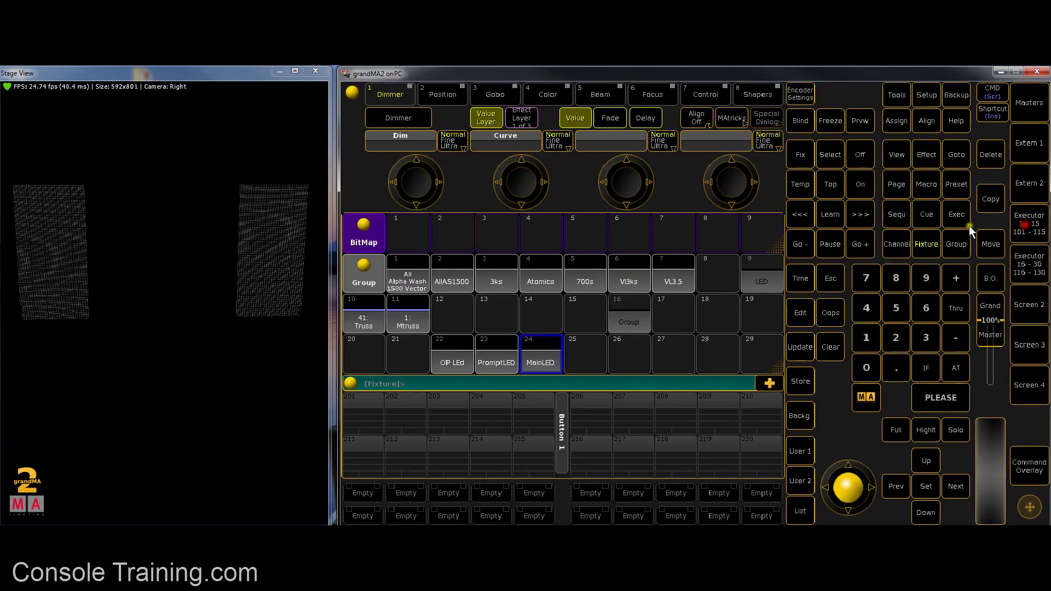
# Store a new bitmap effect in the first bitmap pool slot for the MainLED group.
pyautogui.click(544, 359)
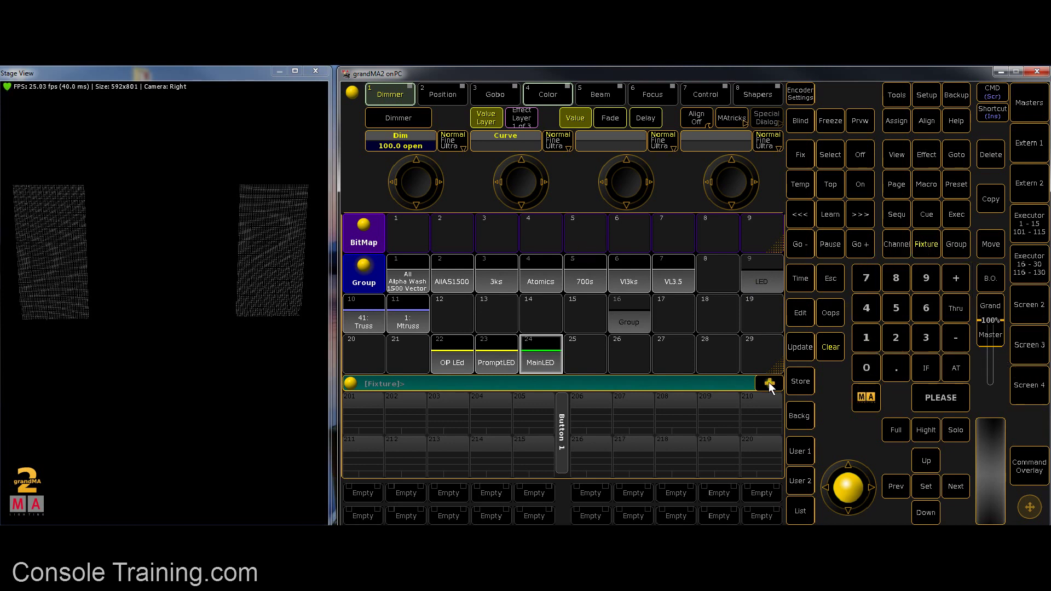
pyautogui.click(801, 382)
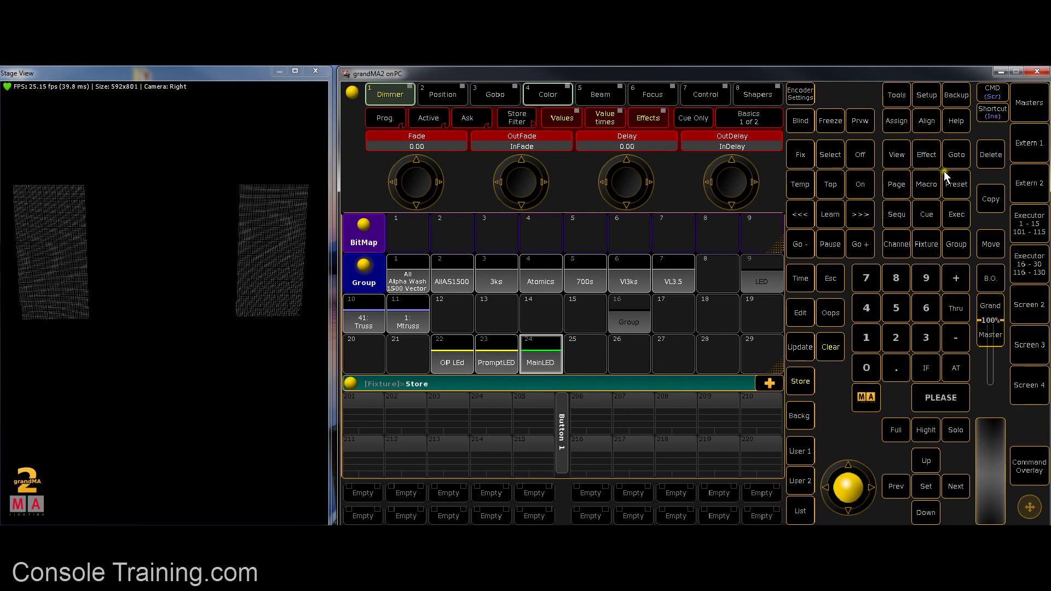
pyautogui.click(927, 154)
pyautogui.click(927, 154)
pyautogui.click(938, 397)
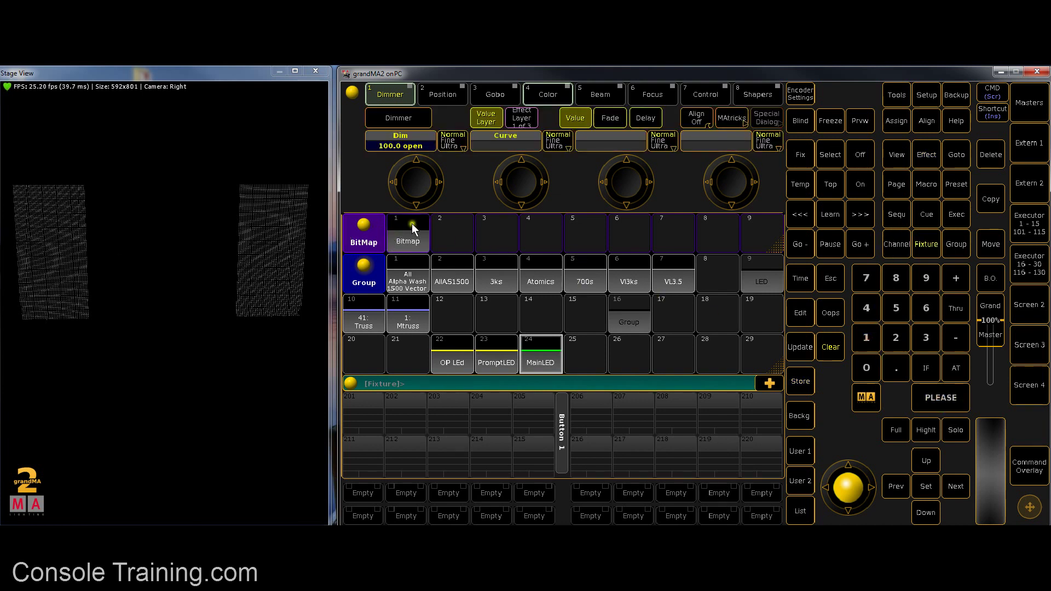
# Assign Bitmap 1 to the empty executor 2.
pyautogui.click(1033, 228)
pyautogui.click(1034, 229)
pyautogui.click(903, 119)
pyautogui.click(421, 229)
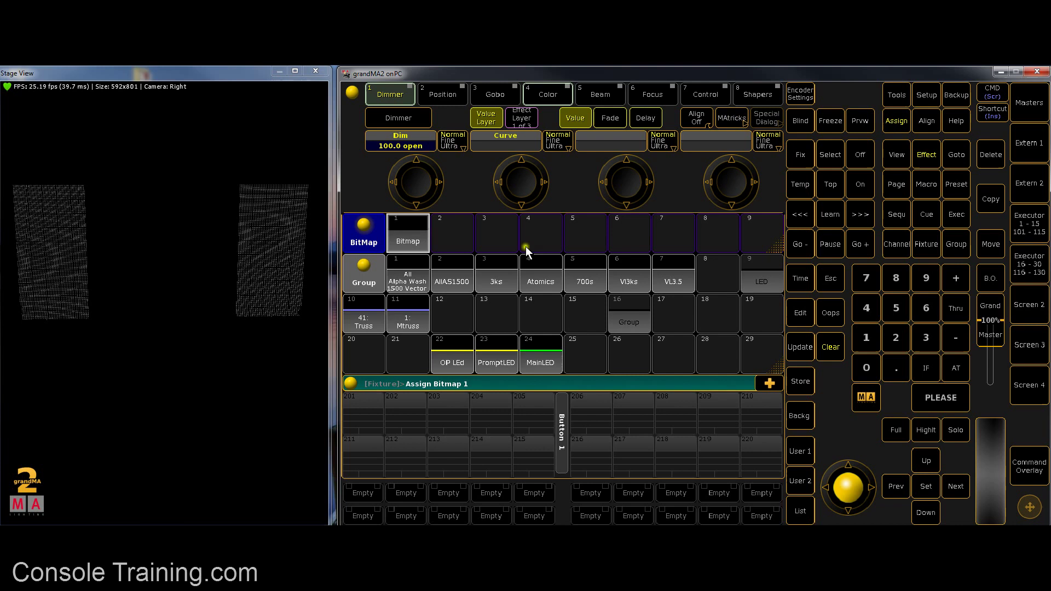
pyautogui.click(1028, 222)
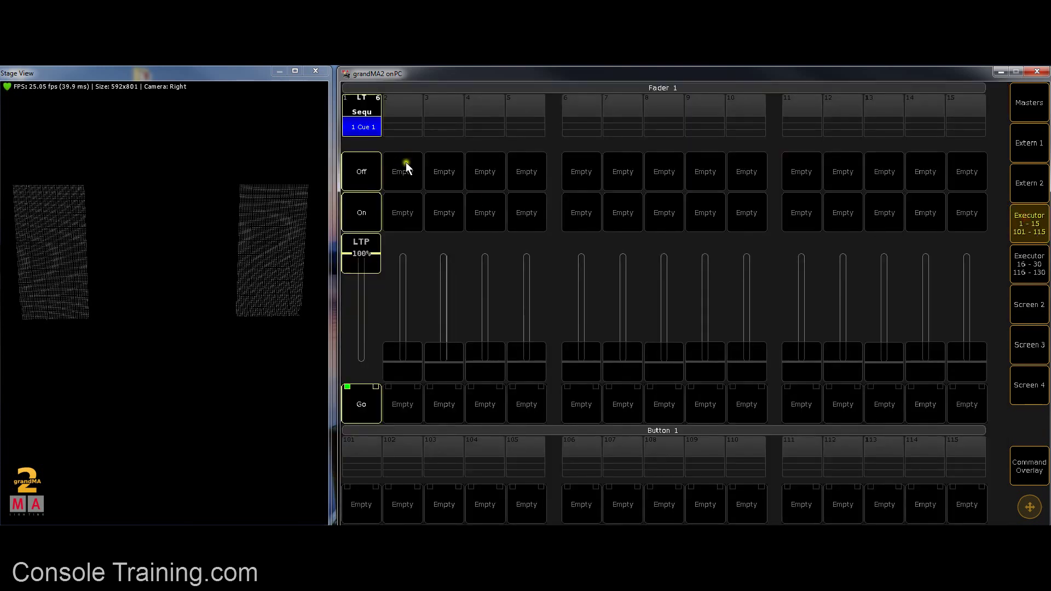
pyautogui.click(405, 114)
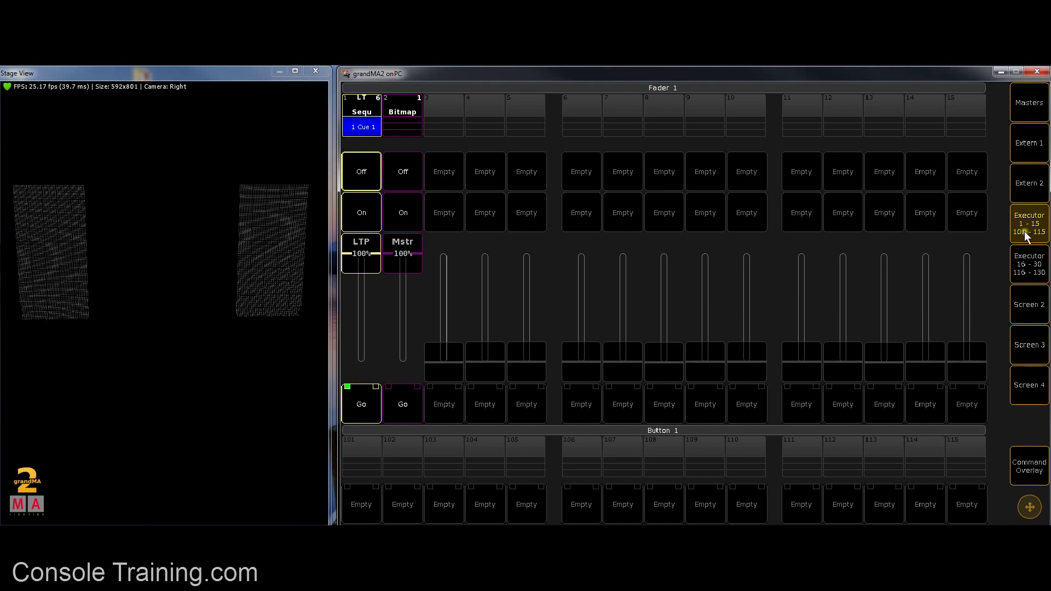
# Open the bitmap on executor 2 for editing and load DG 8.bmp as its file.
pyautogui.click(403, 110)
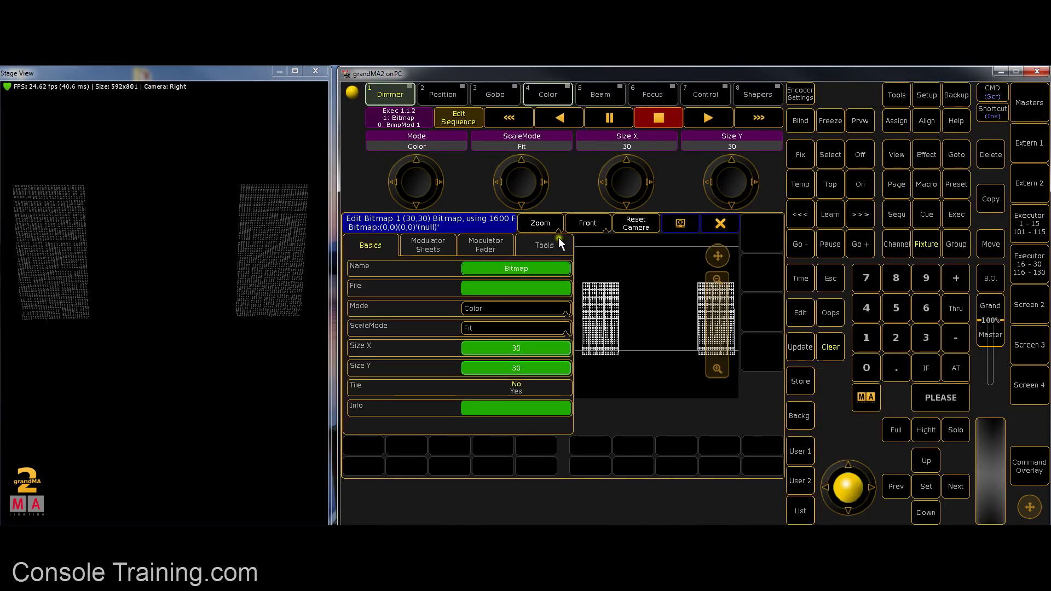
pyautogui.click(484, 286)
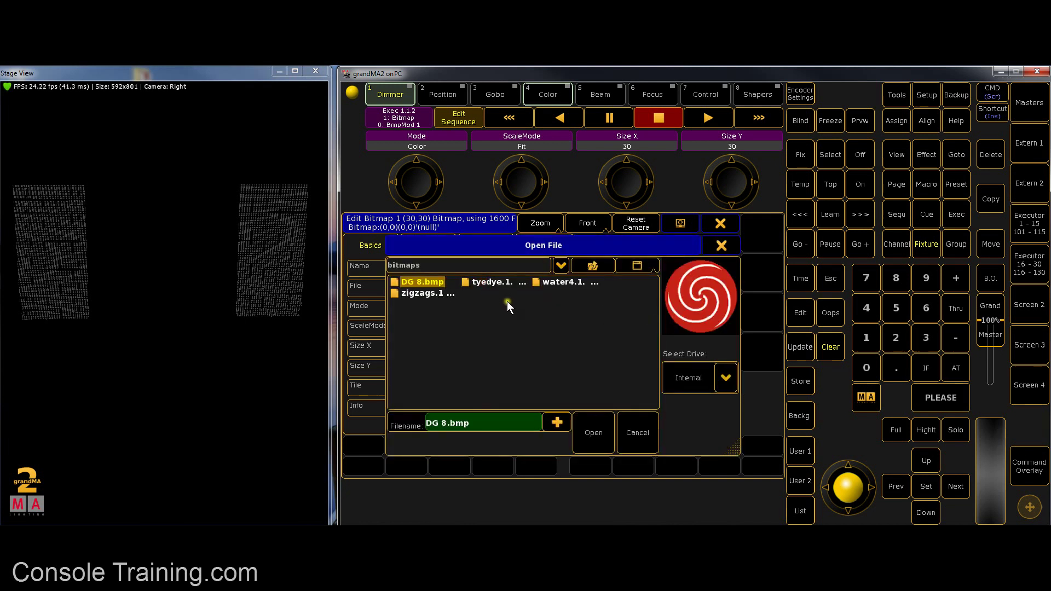
pyautogui.click(590, 434)
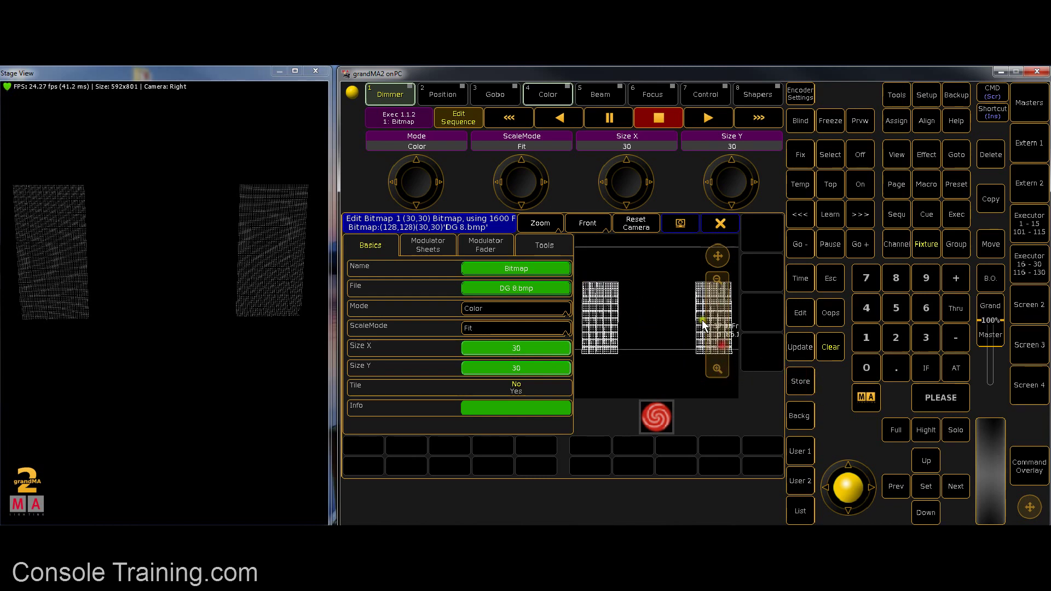
# Set the bitmap's Size X and Size Y to 128 and close its editor.
pyautogui.scroll(3, 613, 352)
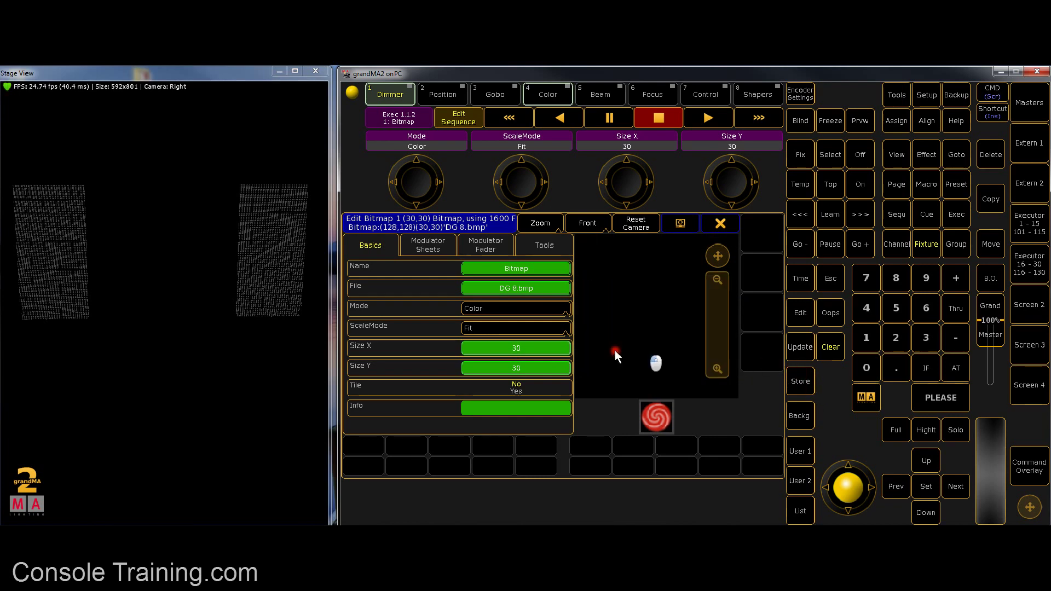
pyautogui.click(717, 281)
pyautogui.click(716, 280)
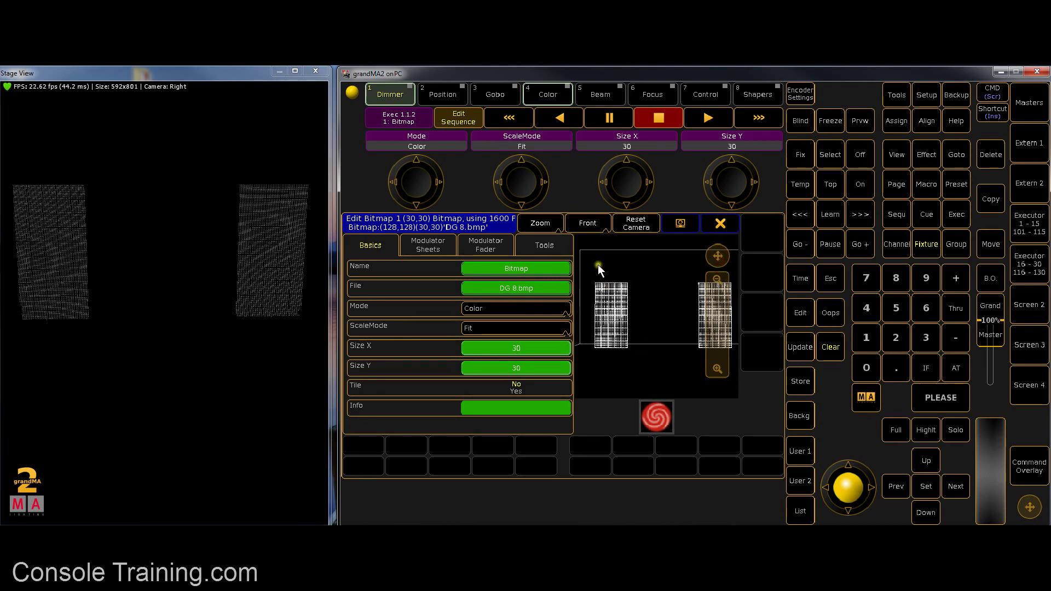
pyautogui.click(482, 349)
pyautogui.write('128')
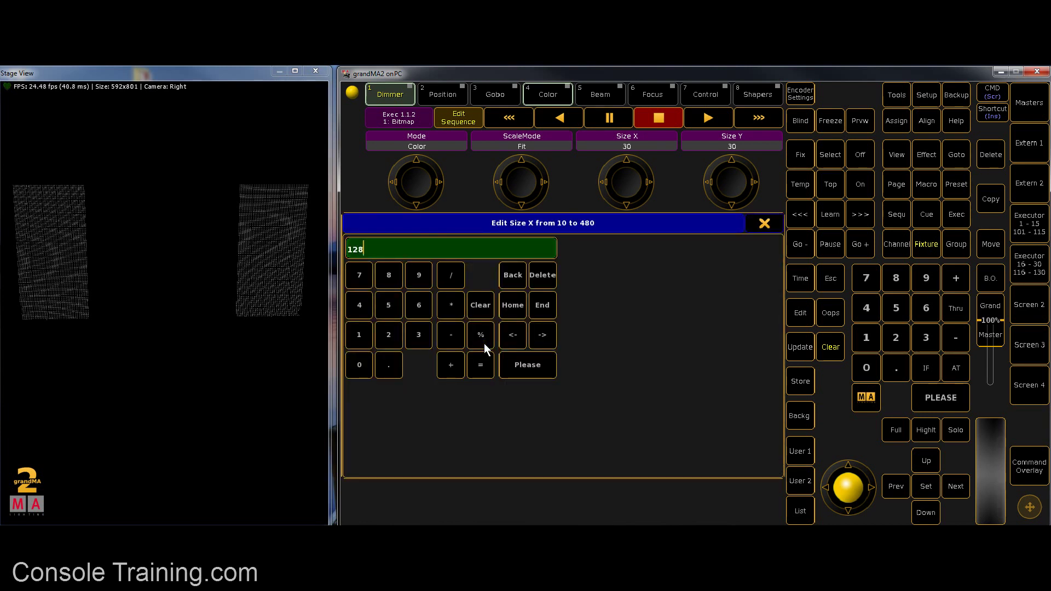
pyautogui.press('Return')
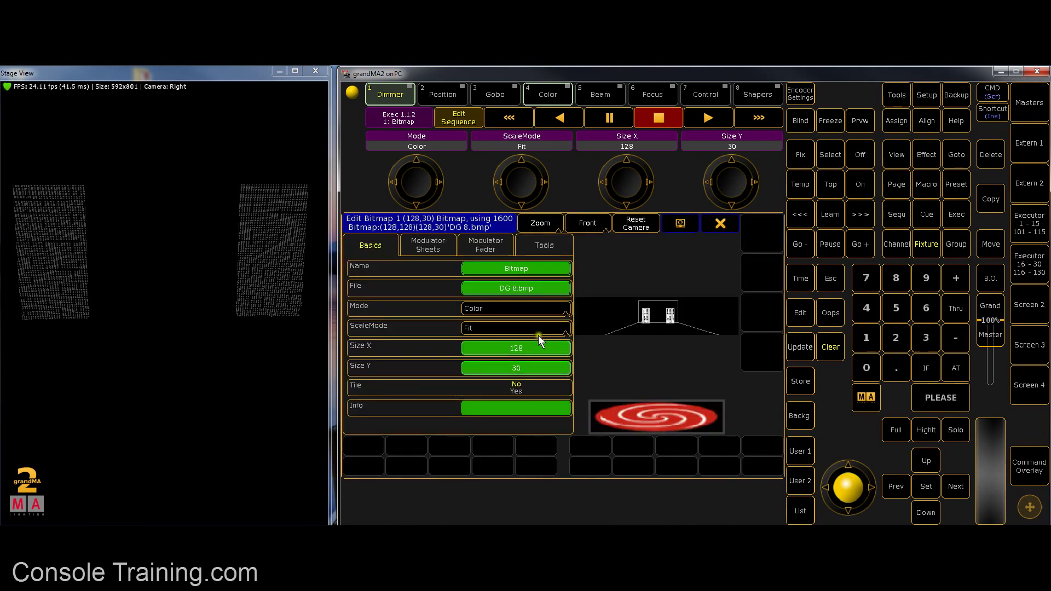
pyautogui.click(505, 368)
pyautogui.write('12')
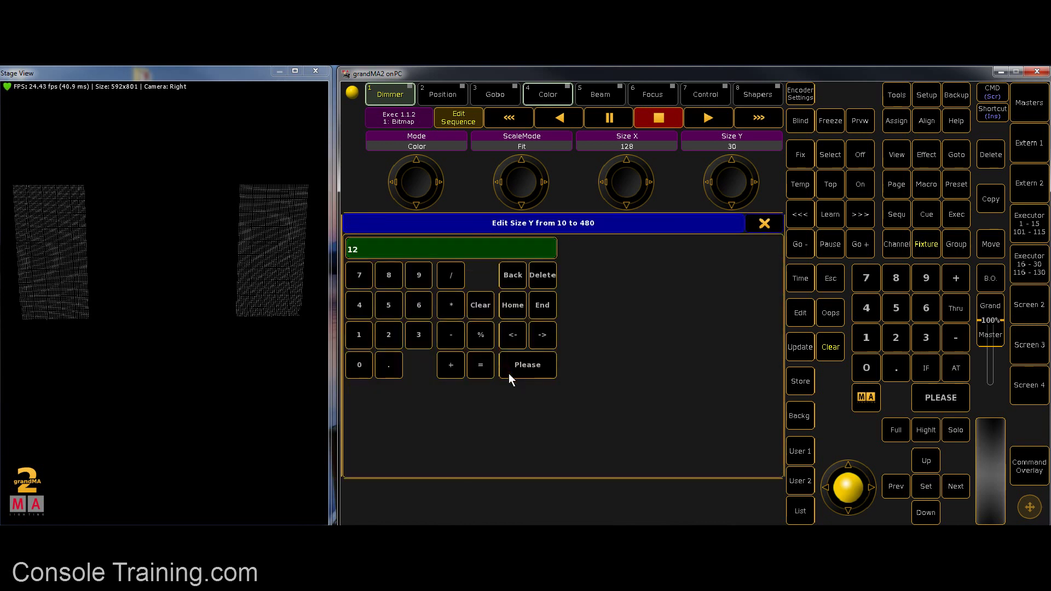
pyautogui.write('8')
pyautogui.press('Return')
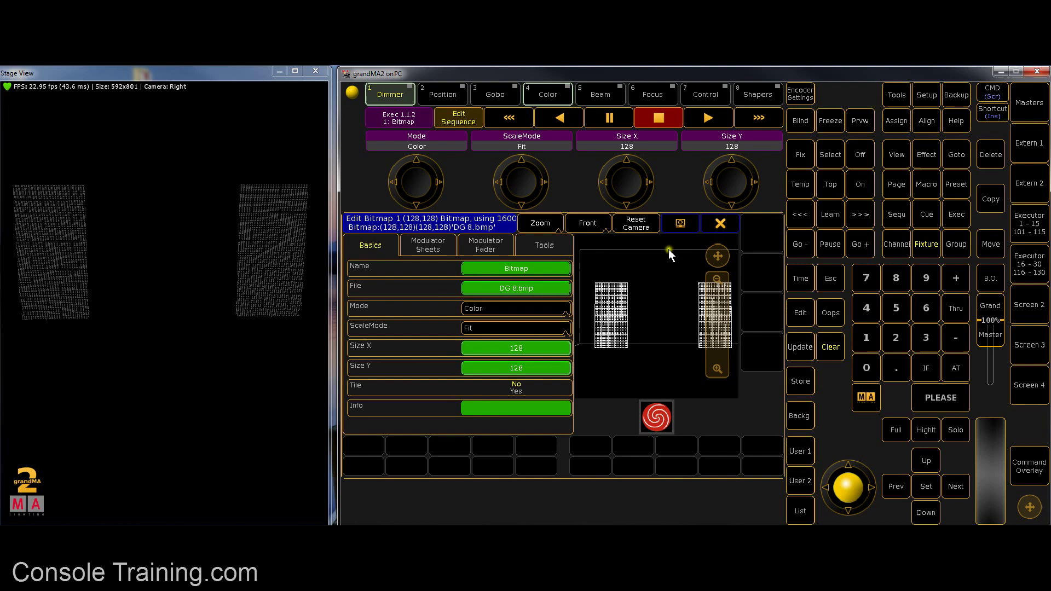
pyautogui.click(720, 223)
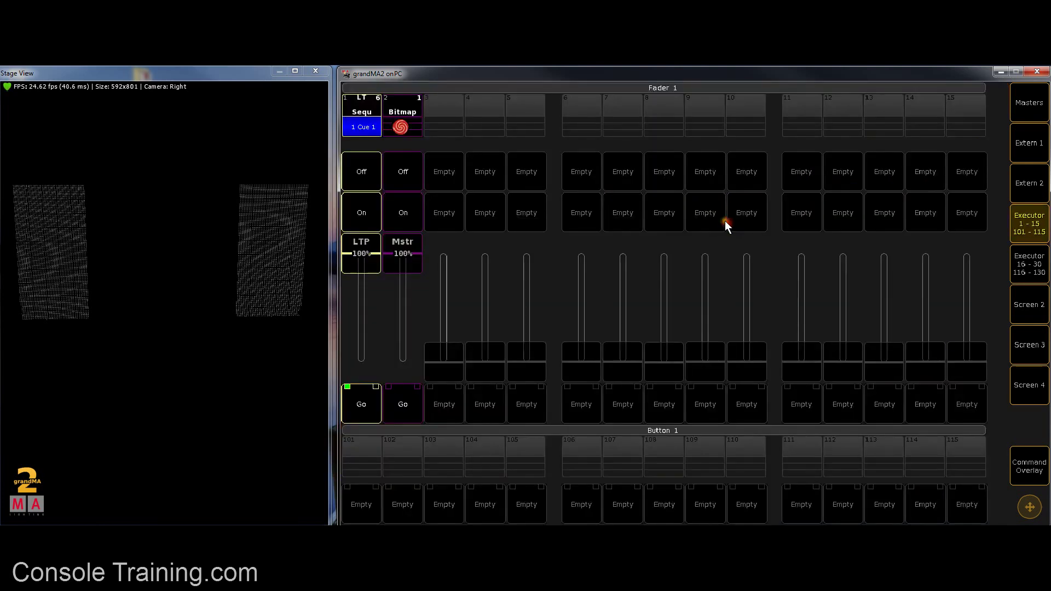
# Switch on the bitmap on executor 2 and leave its master fader at 100%.
pyautogui.click(404, 224)
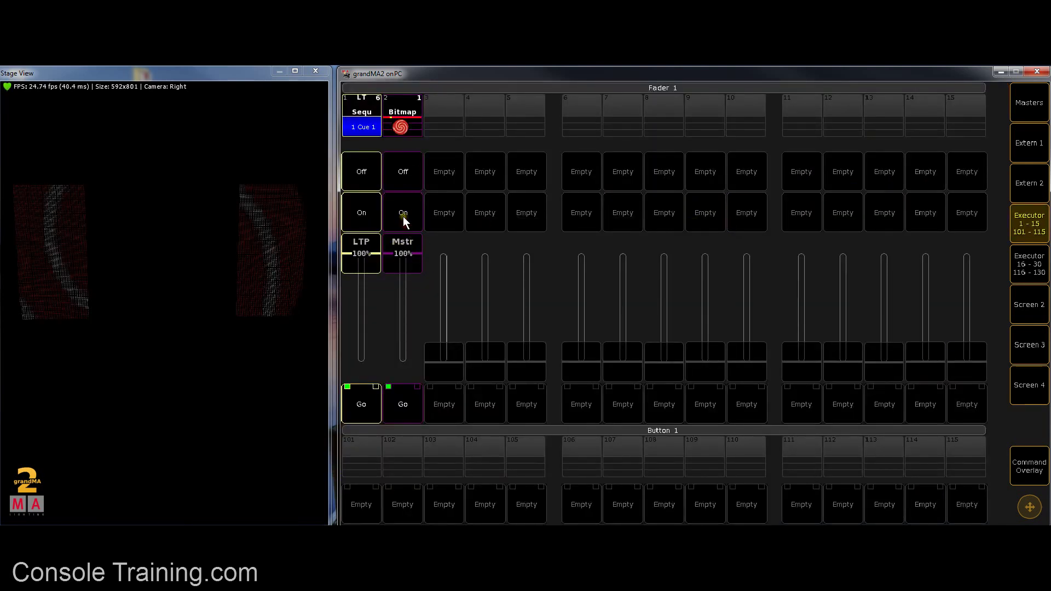
pyautogui.moveTo(400, 266)
pyautogui.mouseDown()
pyautogui.moveTo(402, 356)
pyautogui.moveTo(402, 257)
pyautogui.moveTo(396, 357)
pyautogui.moveTo(407, 258)
pyautogui.mouseUp()
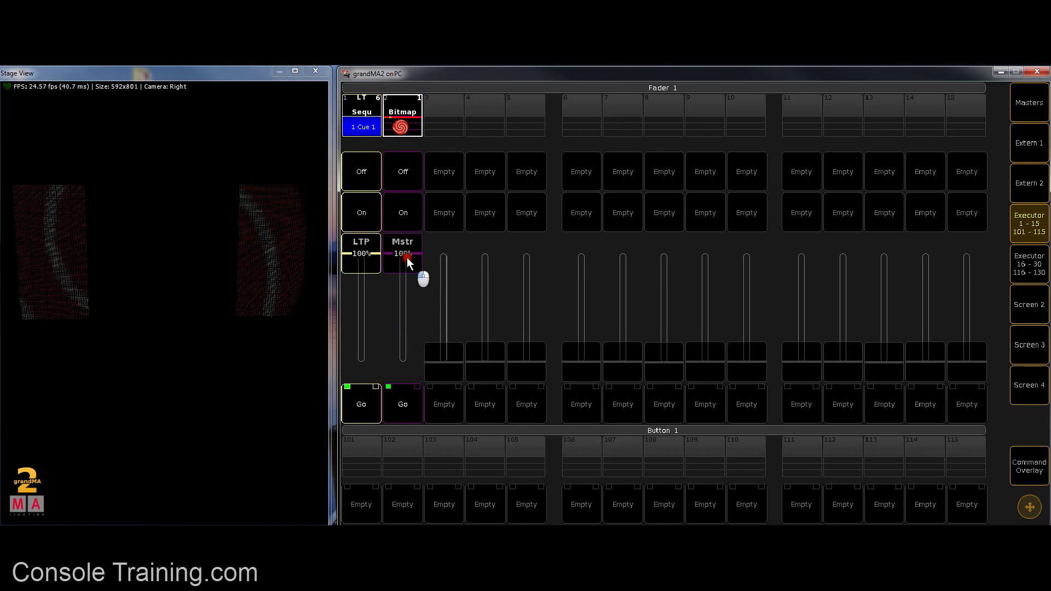
# In the modulator sheet of the bitmap on executor 2, set the Rotation size to 100.
pyautogui.click(403, 120)
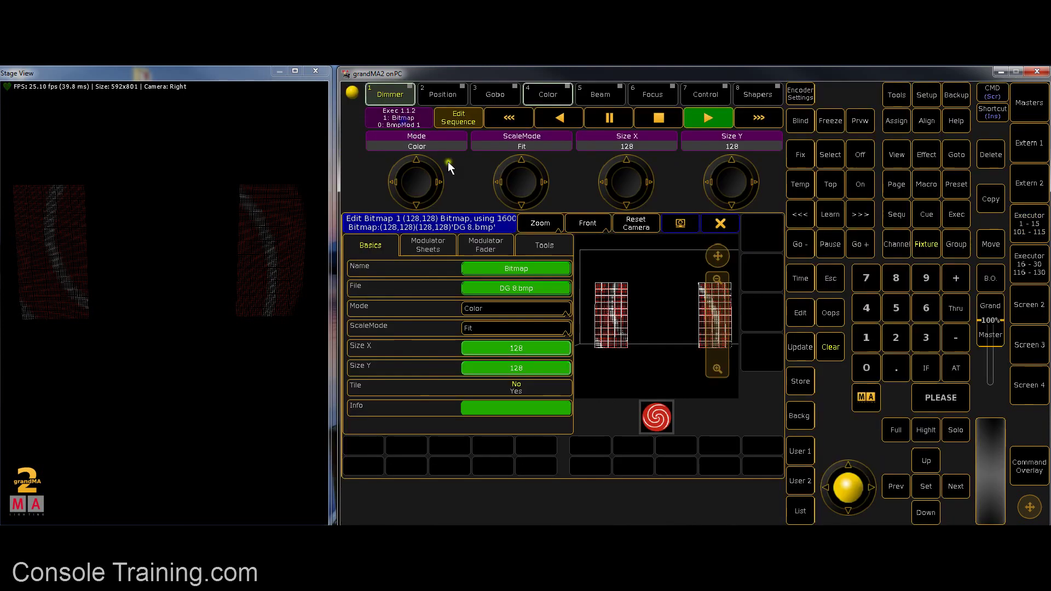
pyautogui.click(425, 245)
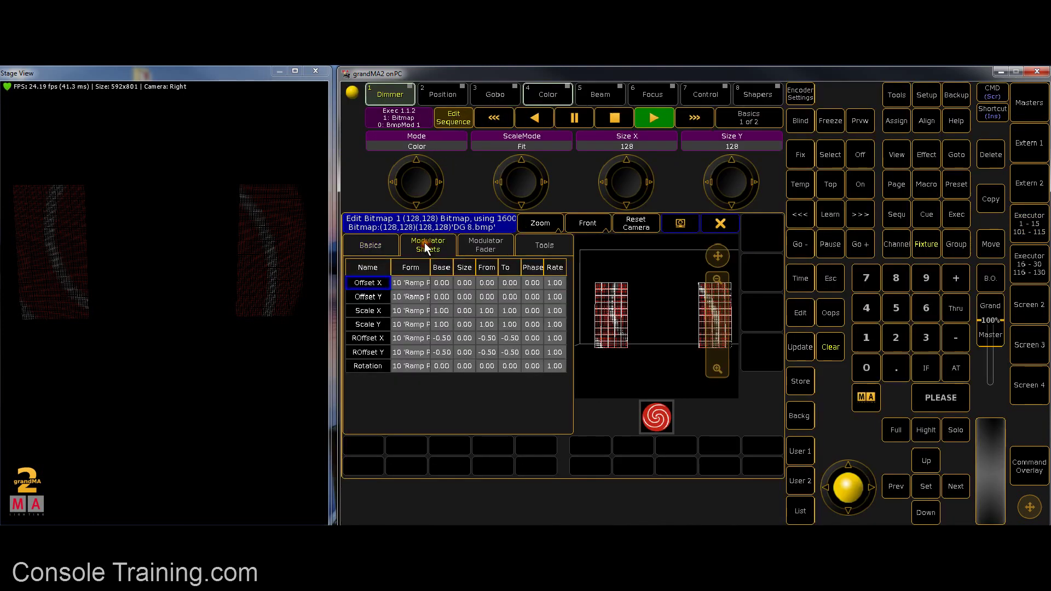
pyautogui.click(443, 367)
pyautogui.click(447, 366)
pyautogui.click(463, 356)
pyautogui.click(465, 366)
pyautogui.write('100')
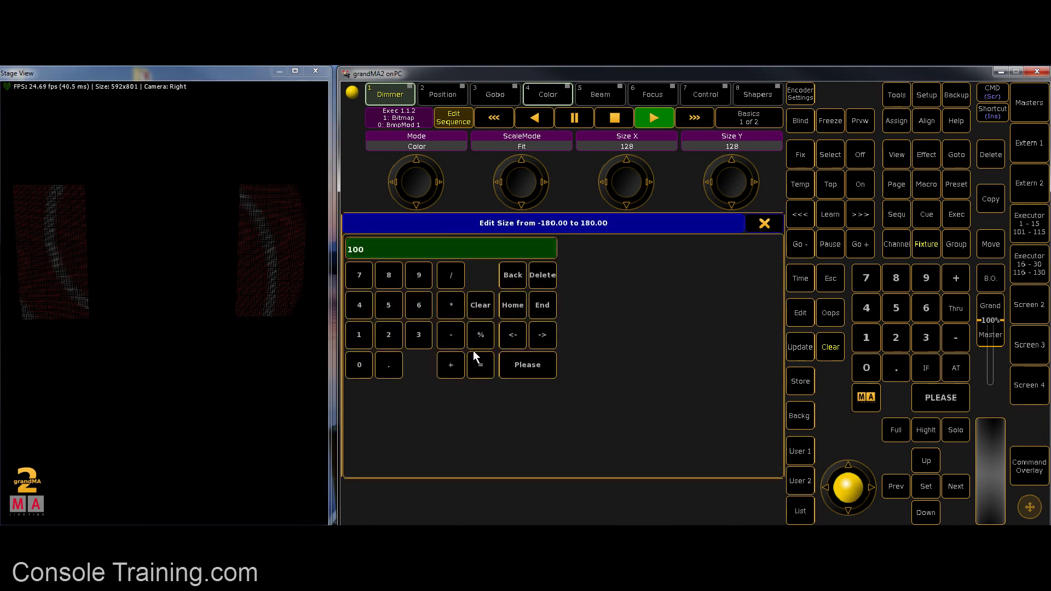
pyautogui.press('Return')
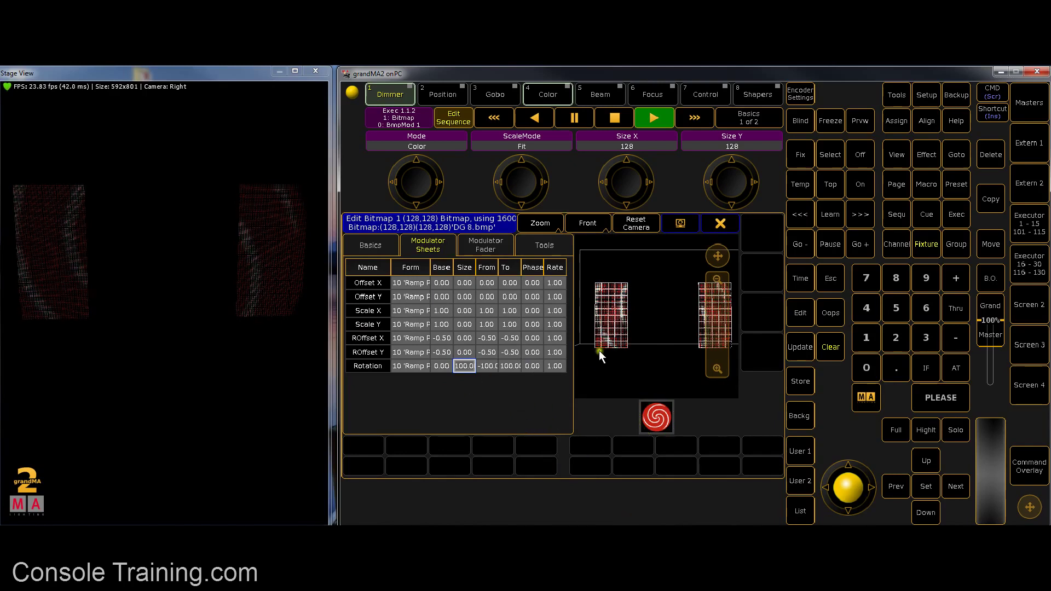
# From the bitmap's modulator tools, try Rotate Left combined with Scroll Down and Scroll Up.
pyautogui.click(480, 246)
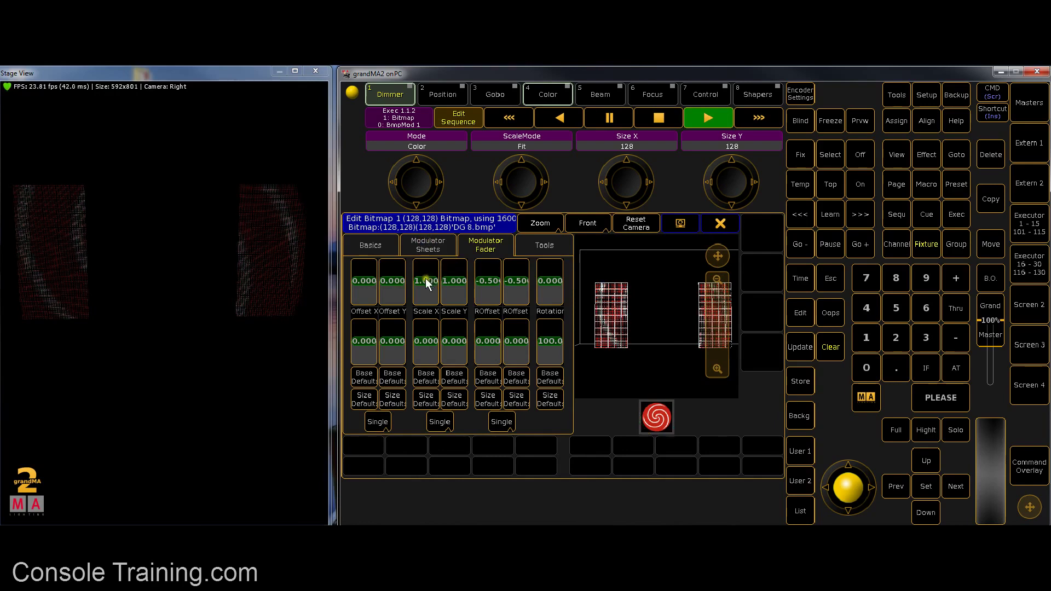
pyautogui.click(518, 244)
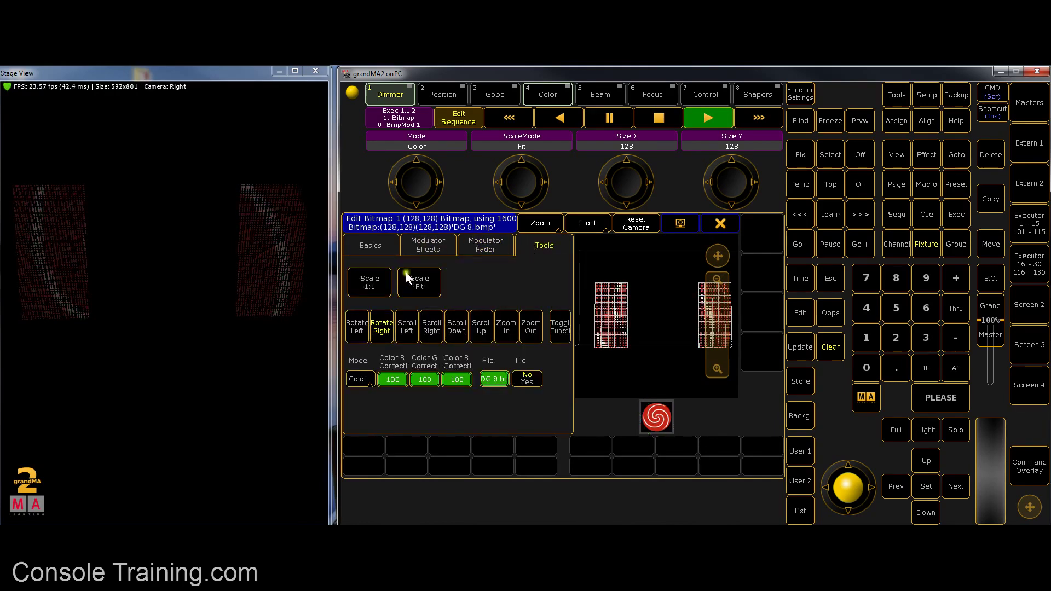
pyautogui.click(467, 326)
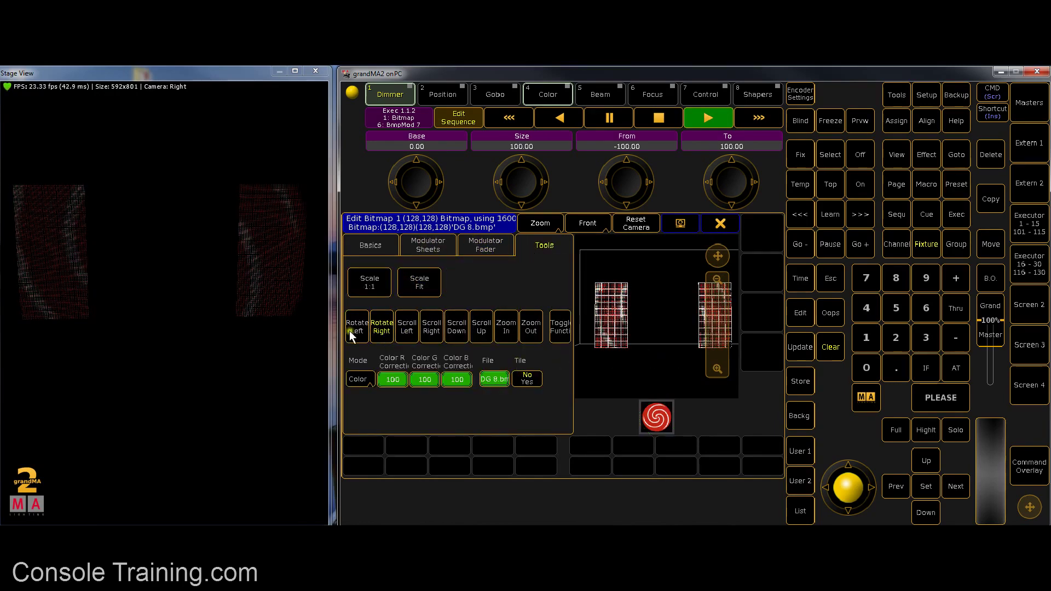
pyautogui.click(353, 329)
pyautogui.click(450, 327)
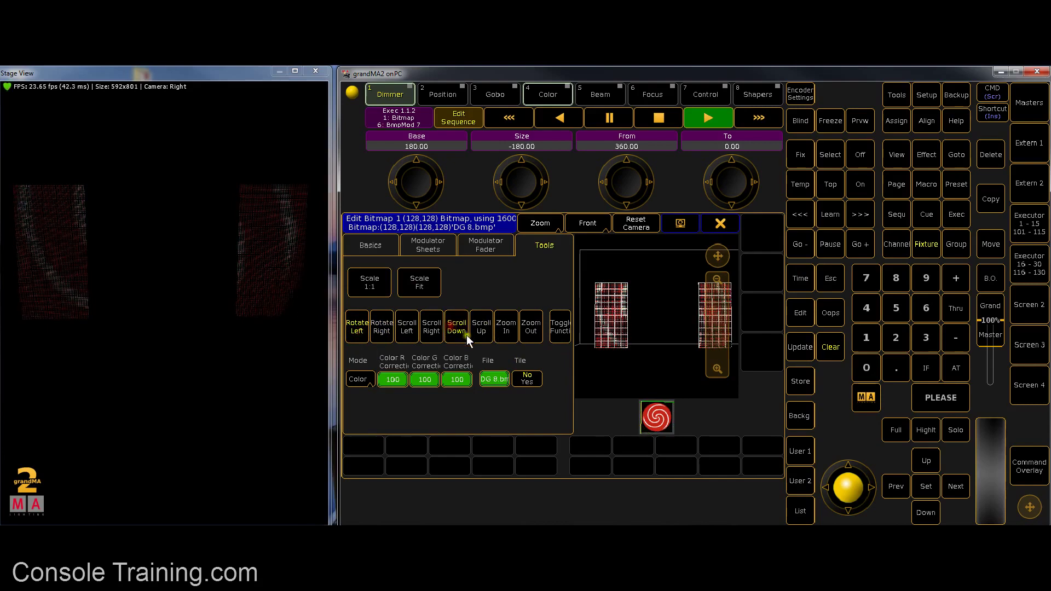
pyautogui.click(477, 331)
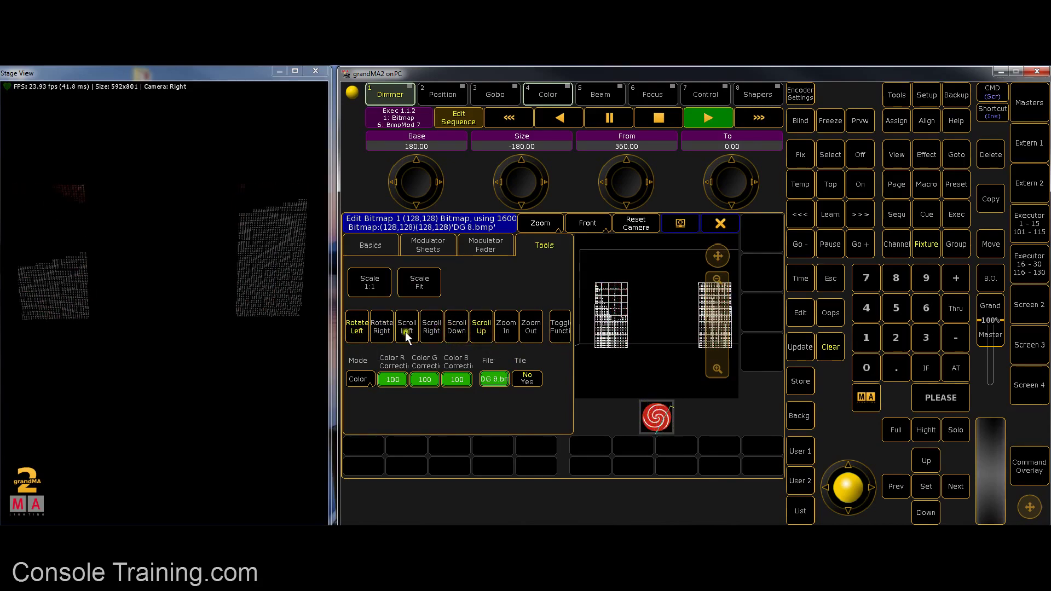
# Clear the bitmap's rotation and Scroll Up motion, and animate it with Rotate Left and Zoom Out.
pyautogui.click(356, 328)
pyautogui.click(479, 329)
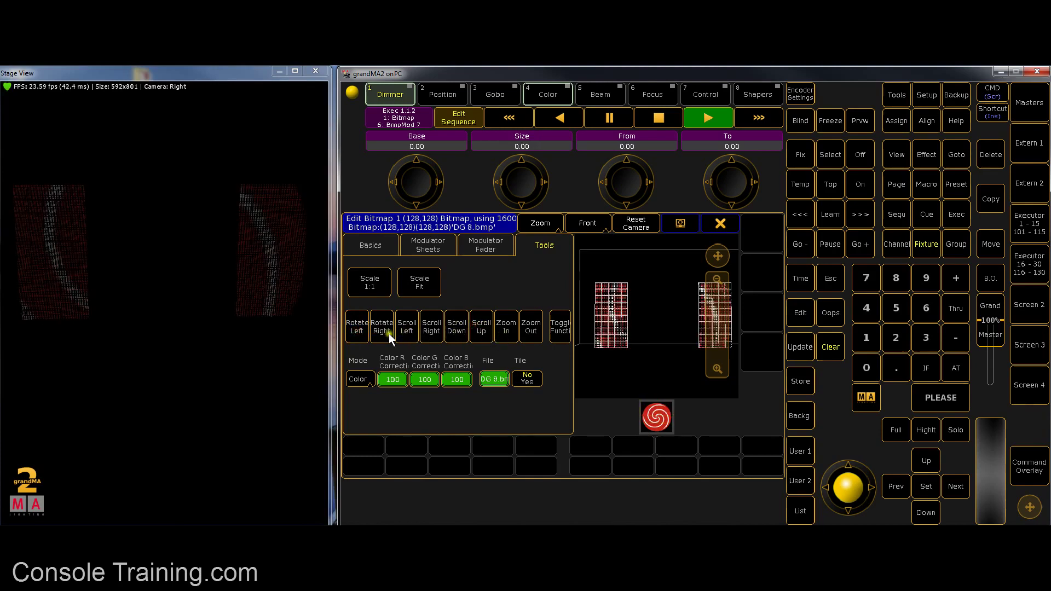
pyautogui.click(359, 325)
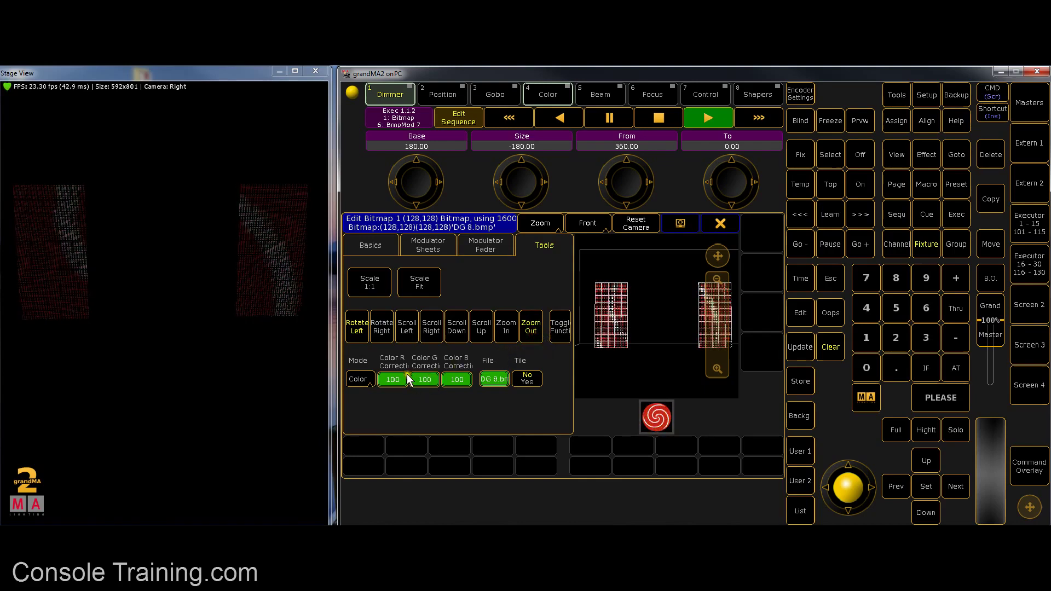
# Try the bitmap in Gray mode and return its mode to Color.
pyautogui.click(365, 381)
pyautogui.click(363, 406)
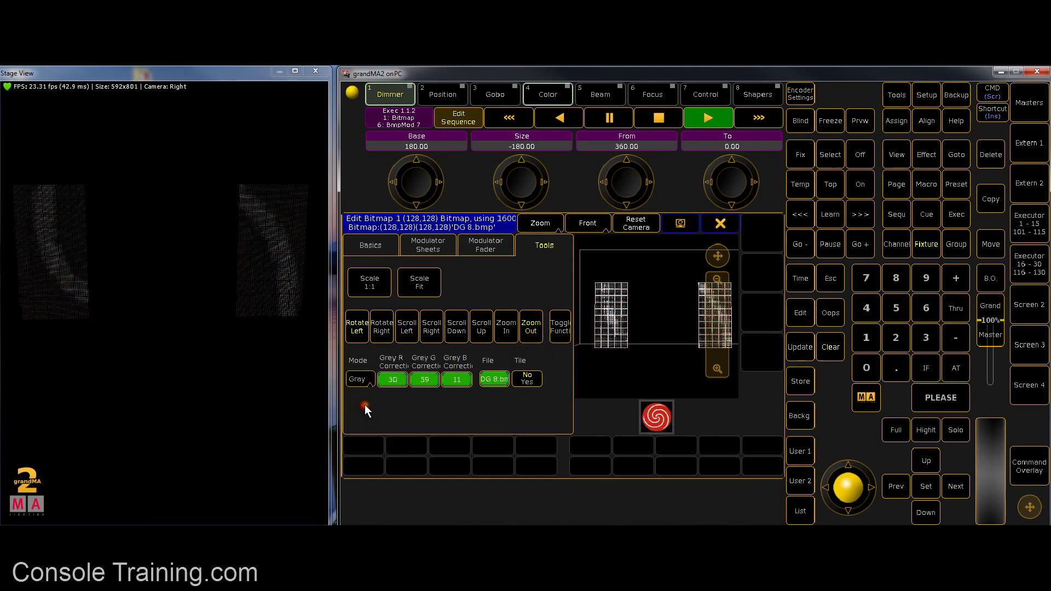
pyautogui.click(360, 382)
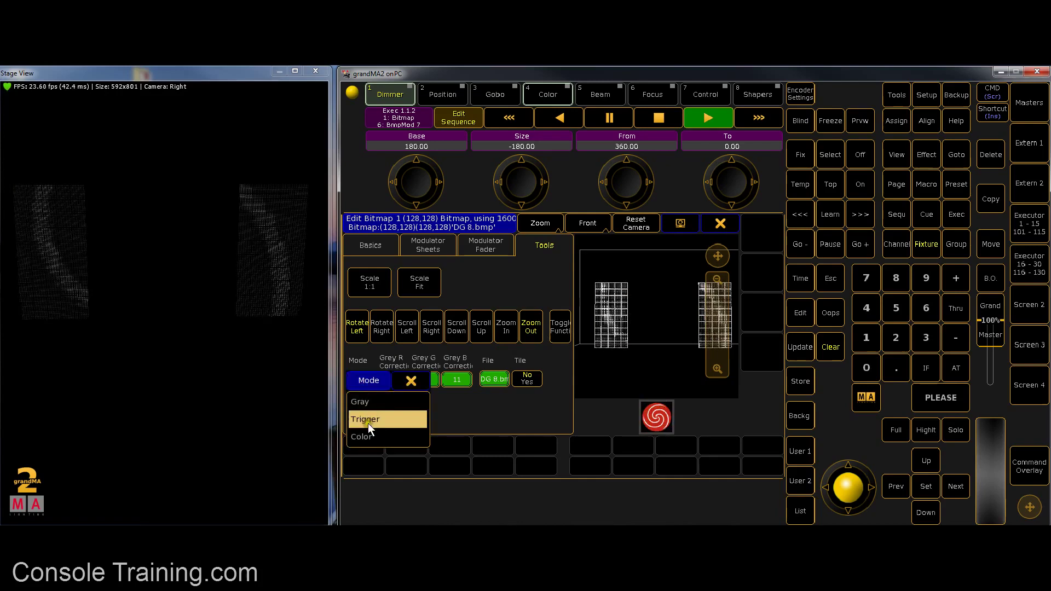
pyautogui.click(368, 435)
# Check the bitmap's modulator sheet and basic settings, and close its editor.
pyautogui.click(422, 242)
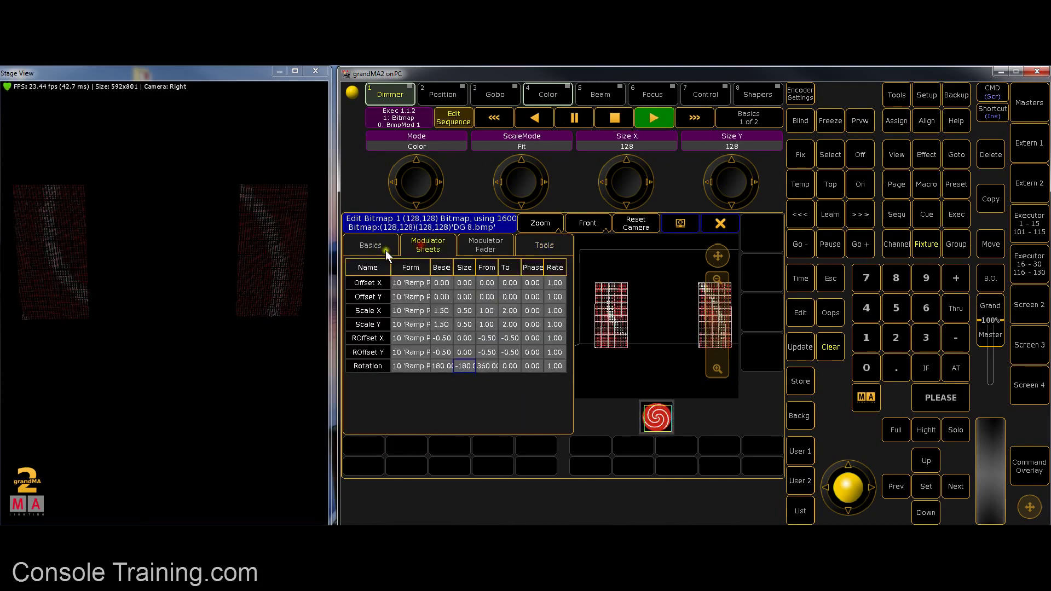
pyautogui.click(375, 245)
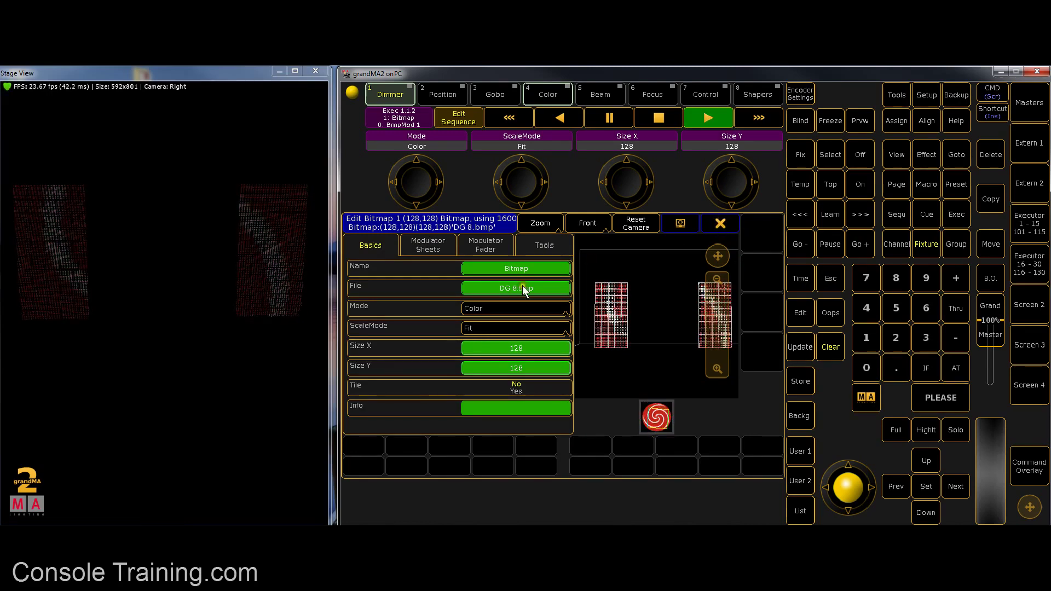
pyautogui.click(718, 224)
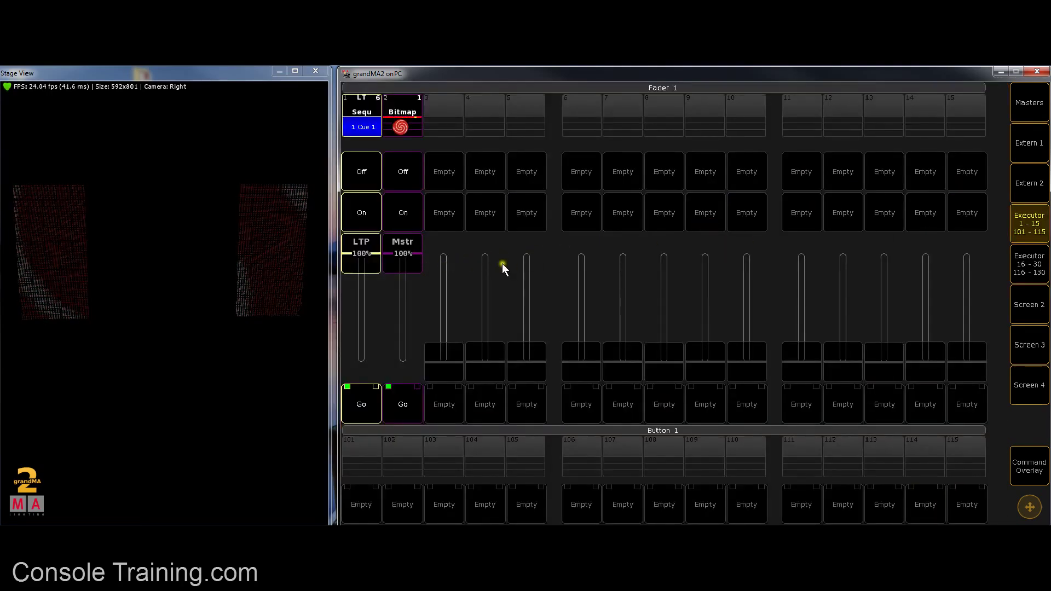
# View the bitmap's master fader on executor 2 and return to the bitmap and group pools.
pyautogui.moveTo(399, 251)
pyautogui.mouseDown()
pyautogui.moveTo(398, 356)
pyautogui.moveTo(398, 256)
pyautogui.mouseUp()
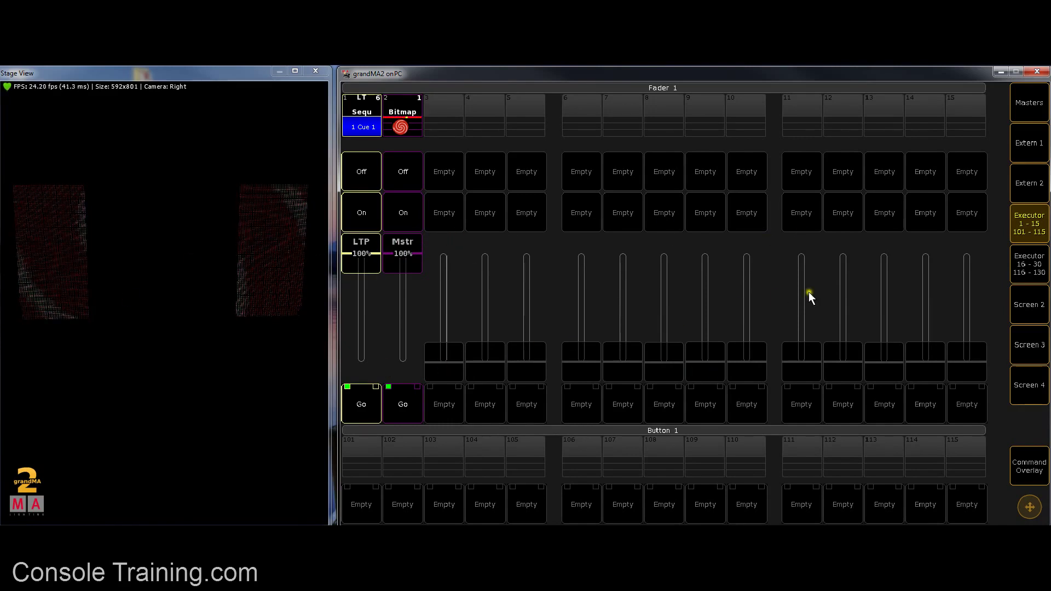
pyautogui.click(1027, 216)
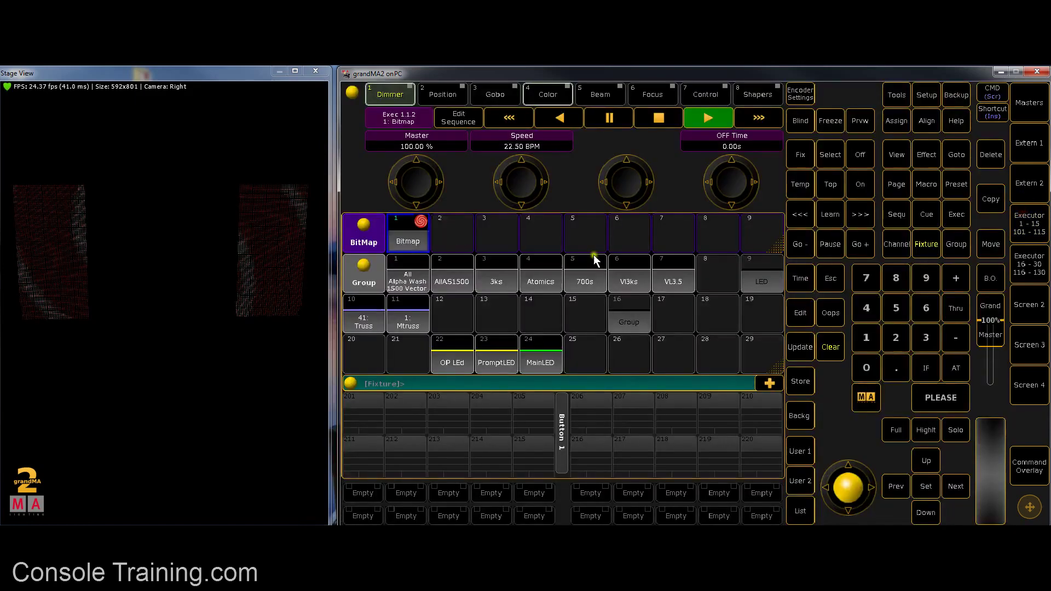